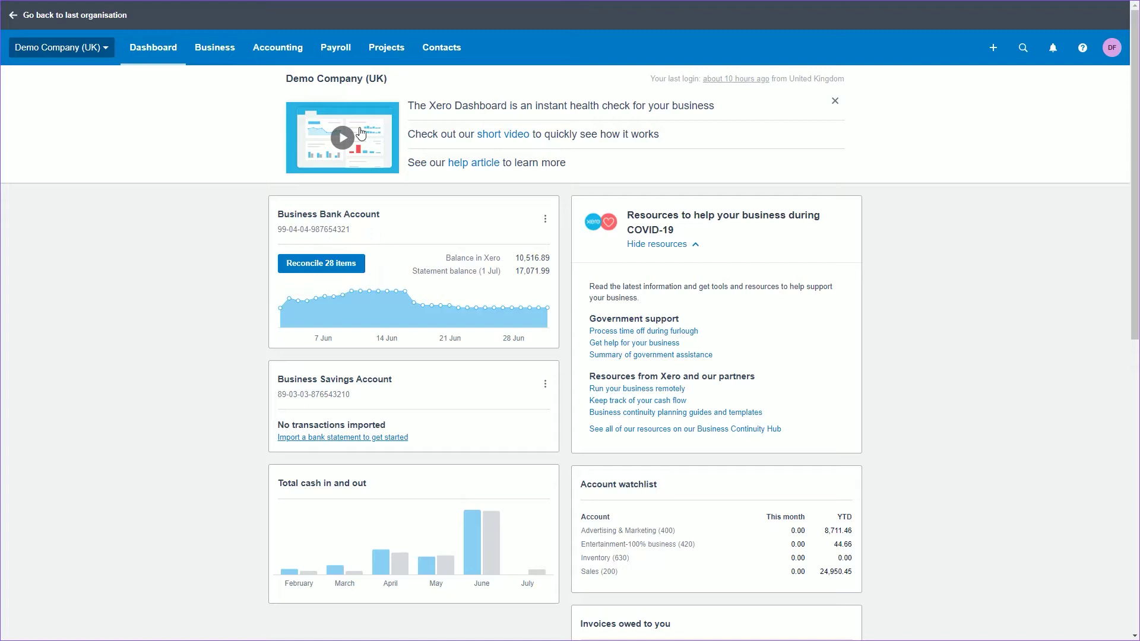
Go from the sales invoices list to the Send Statements page
click(219, 53)
click(231, 150)
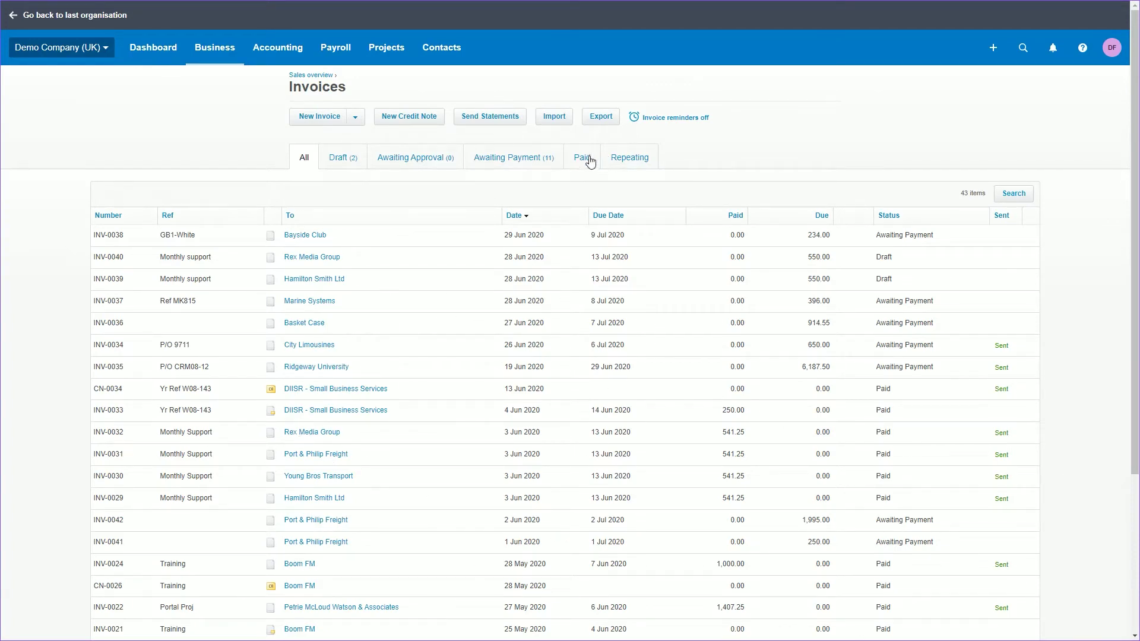
click(478, 123)
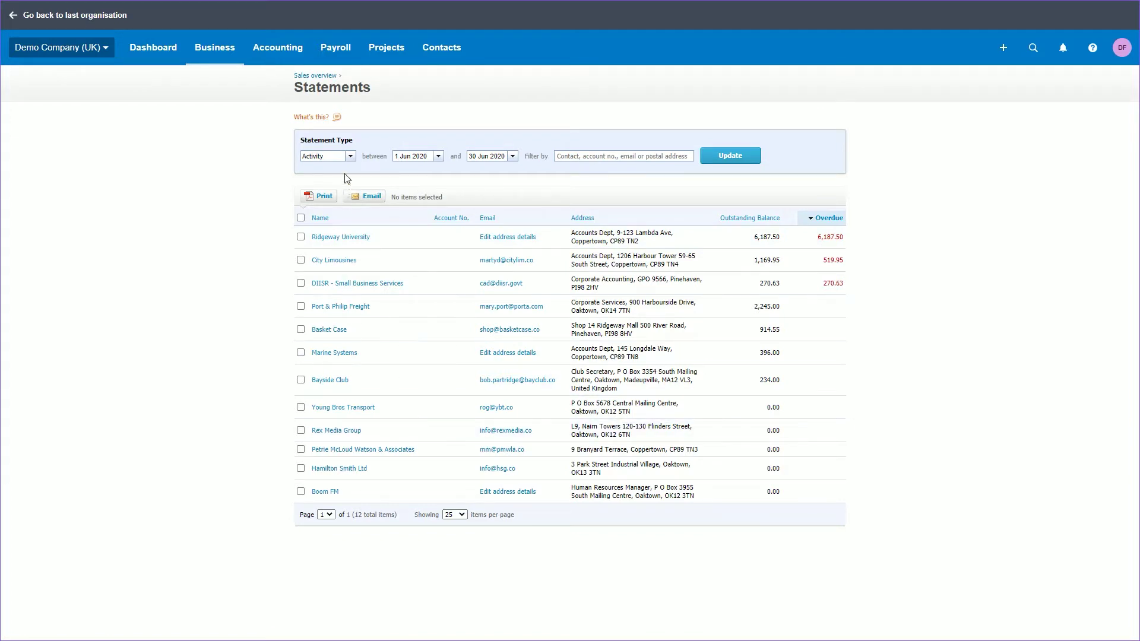
Keep Activity statements, set the start date to 1 Jan 2020, and update the list
click(350, 156)
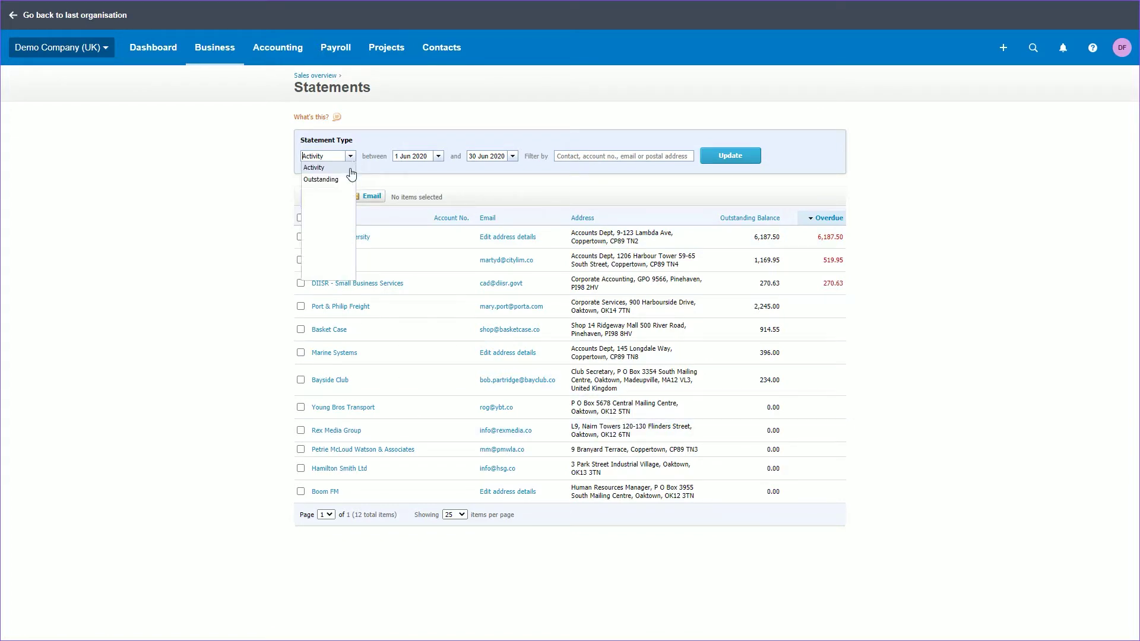
click(315, 168)
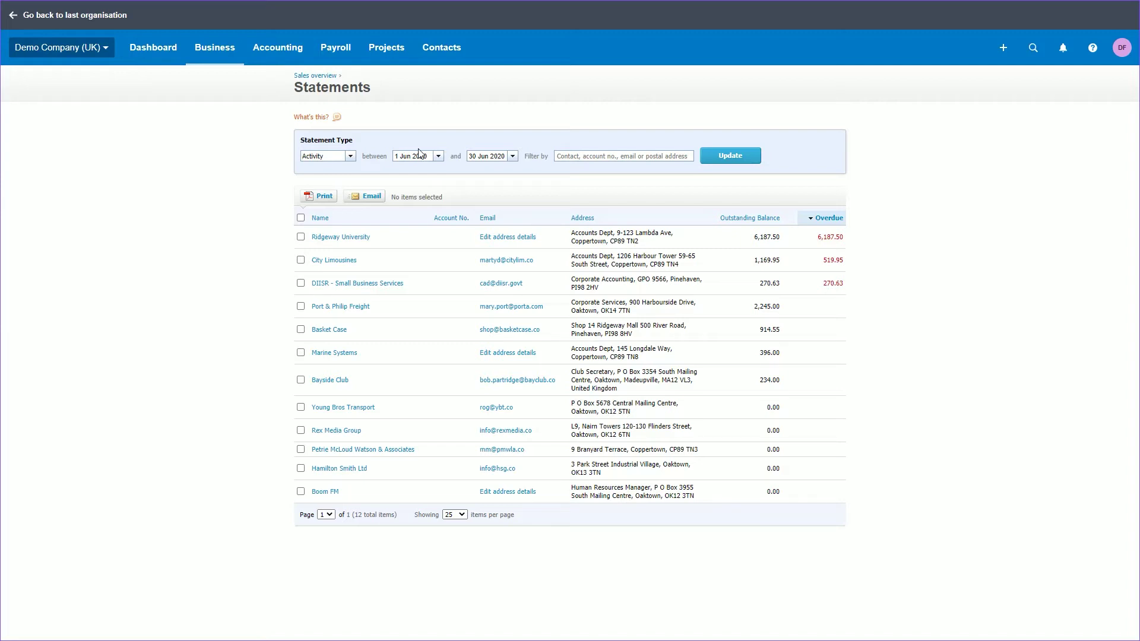
click(438, 155)
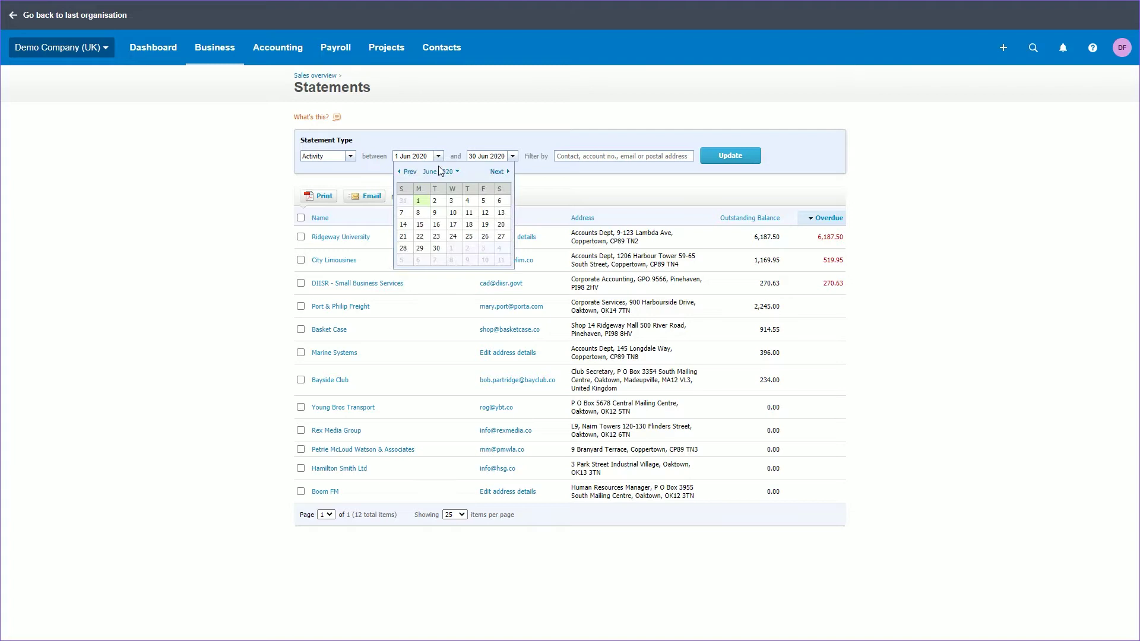
click(409, 172)
click(410, 172)
click(410, 172)
click(409, 172)
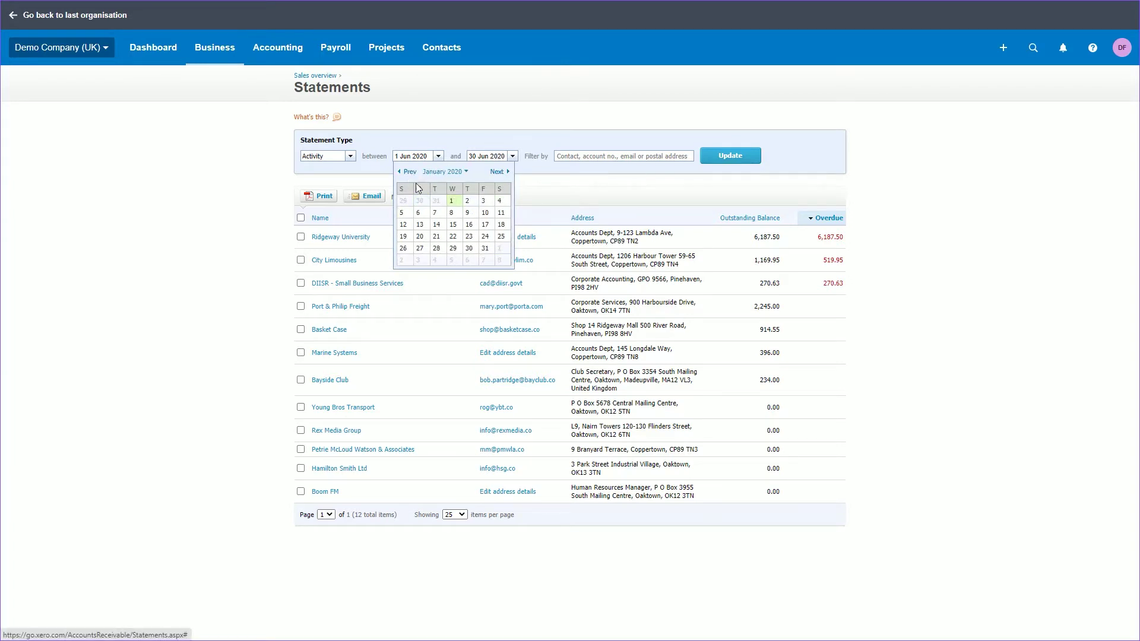
click(452, 201)
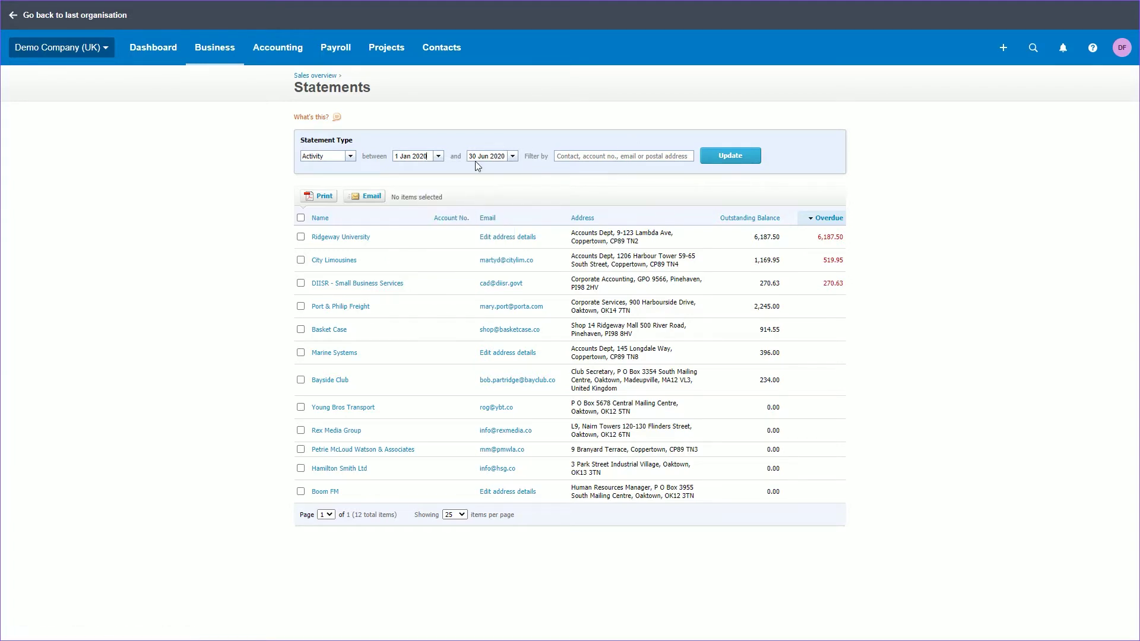
click(724, 157)
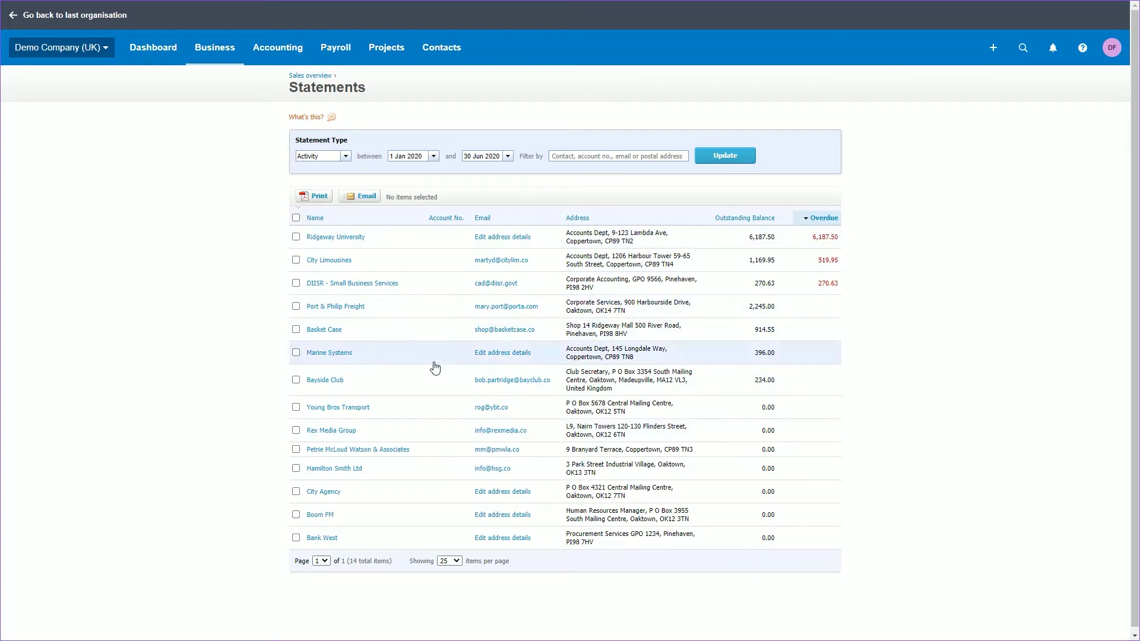
Print Ridgeway University's activity statement with Standard branding and open the PDF
click(295, 237)
click(315, 196)
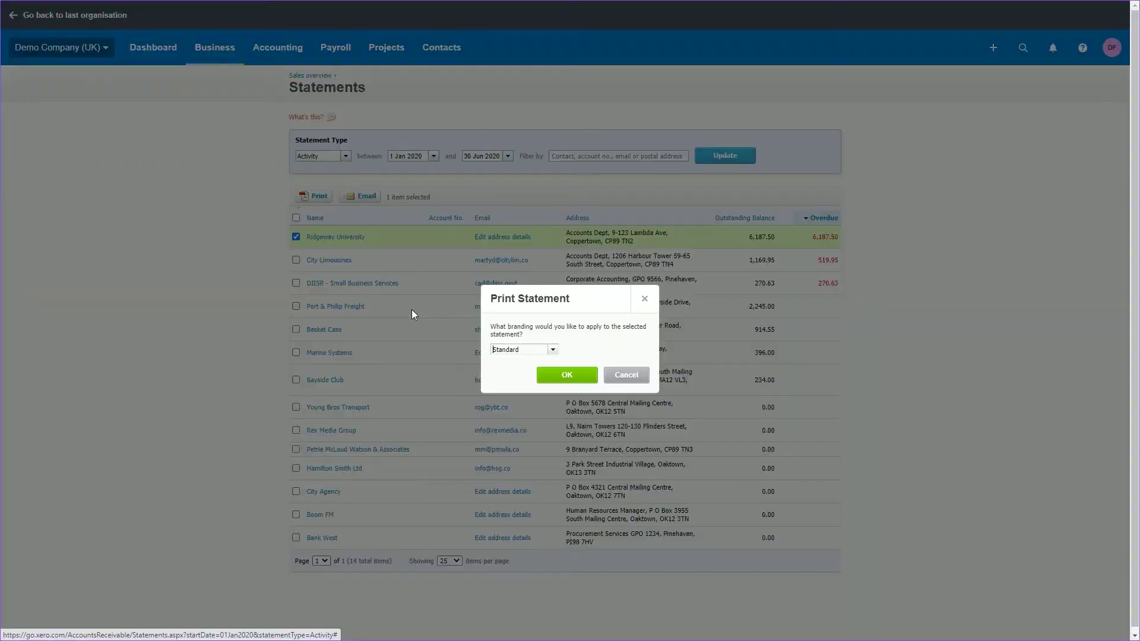
click(552, 352)
click(552, 354)
click(561, 376)
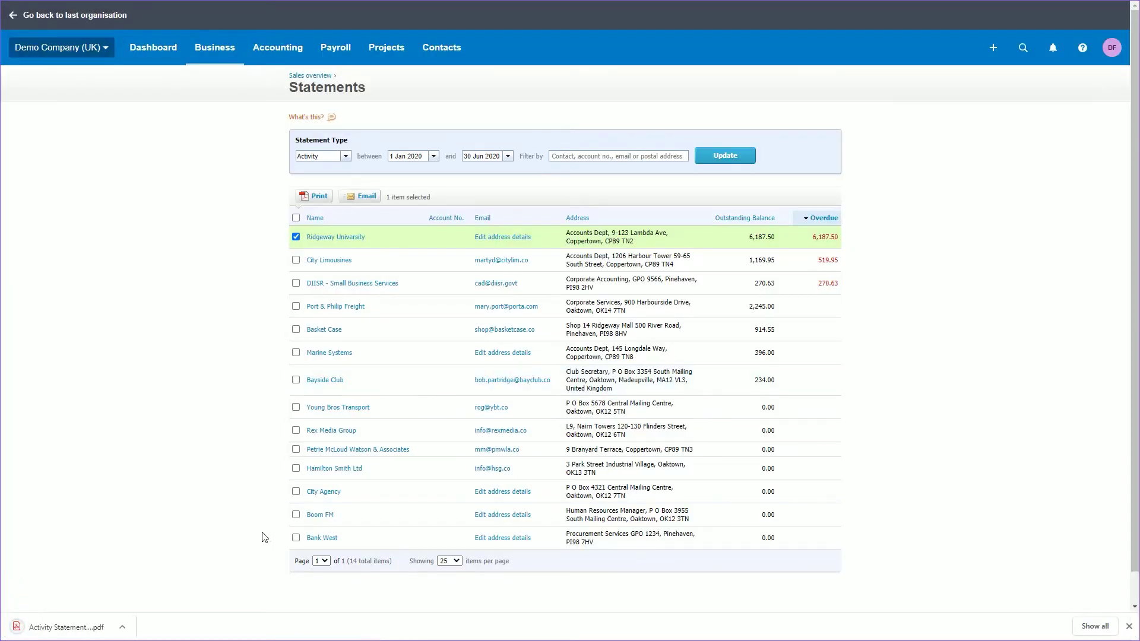
click(92, 625)
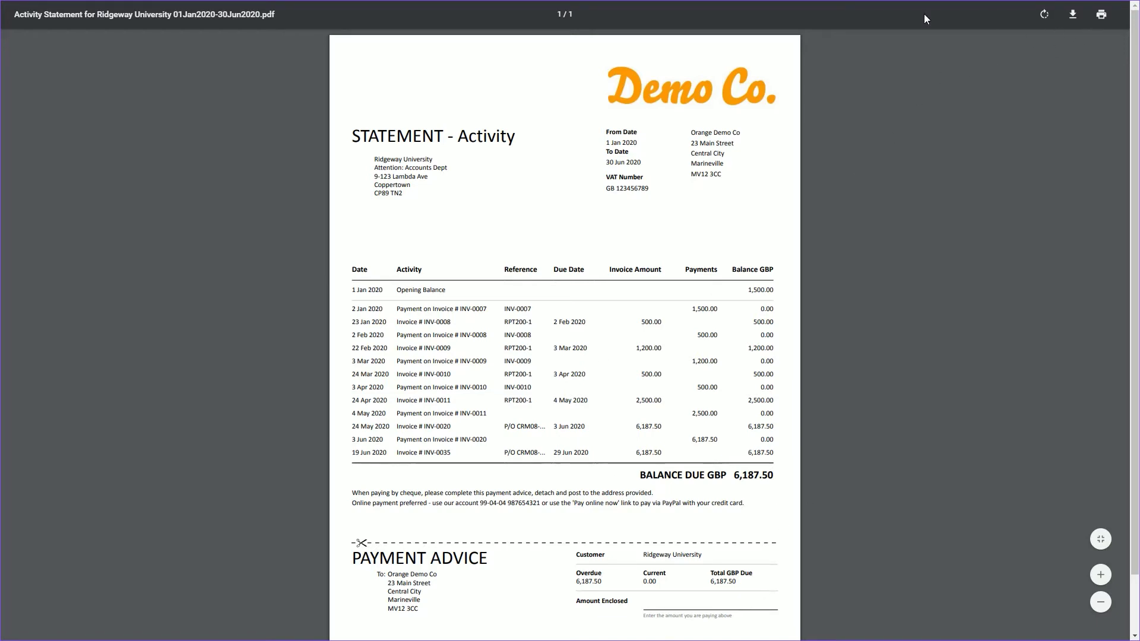
Exit full-screen view of Ridgeway University's activity statement PDF
click(570, 41)
Return to Xero and switch the statement type to Outstanding, then update the list
click(280, 10)
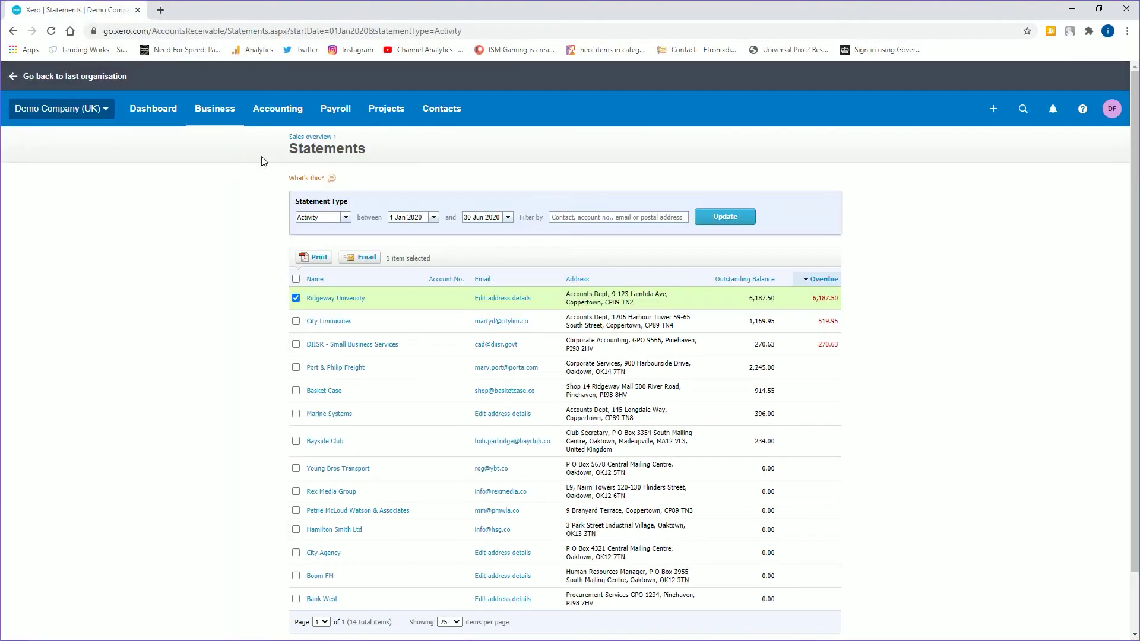
click(325, 220)
click(332, 234)
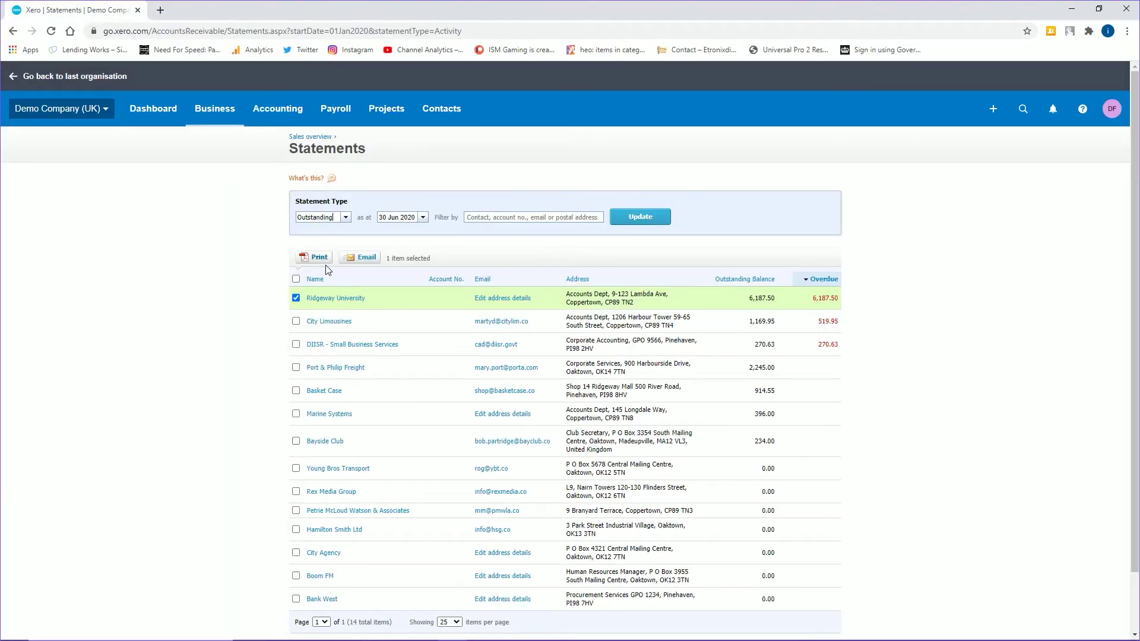
click(644, 219)
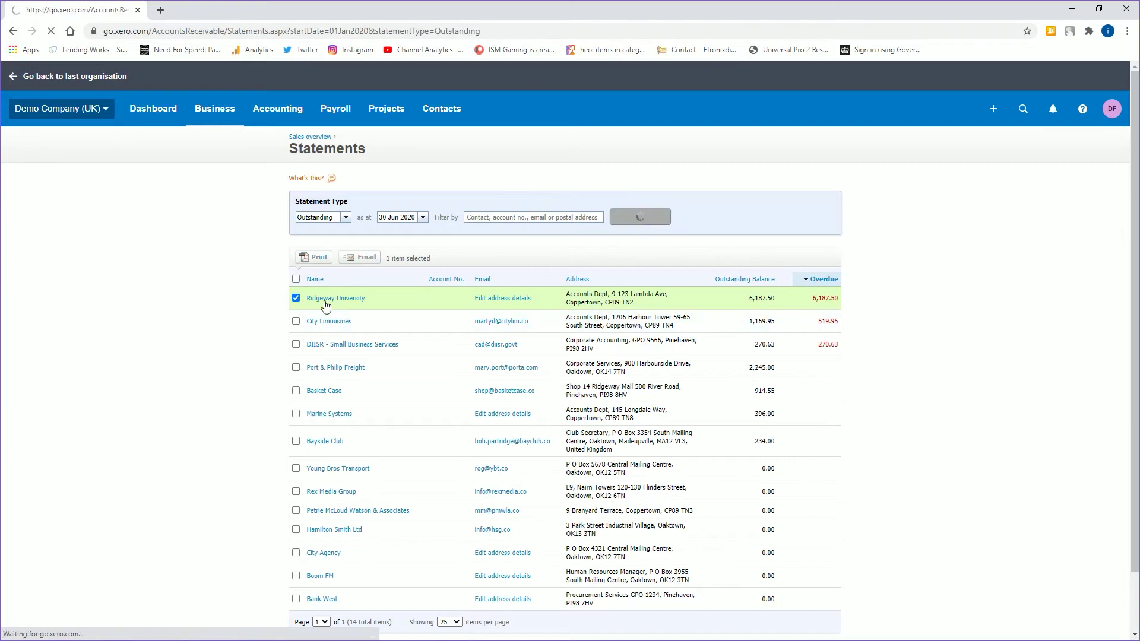
Print Ridgeway University's outstanding statement with Standard branding
click(301, 299)
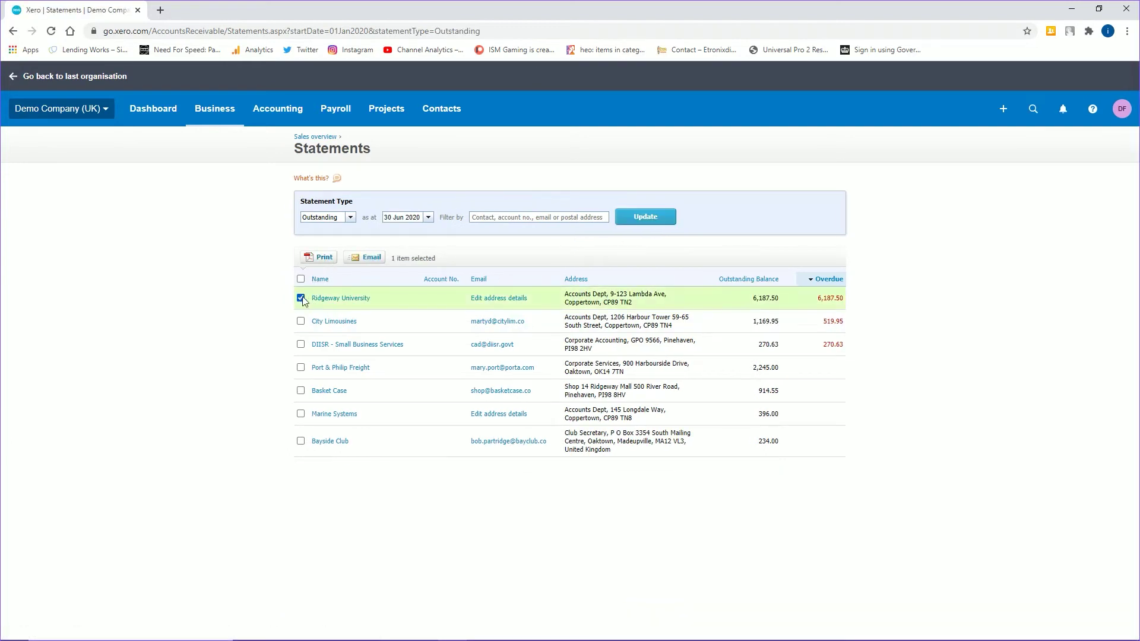
click(322, 259)
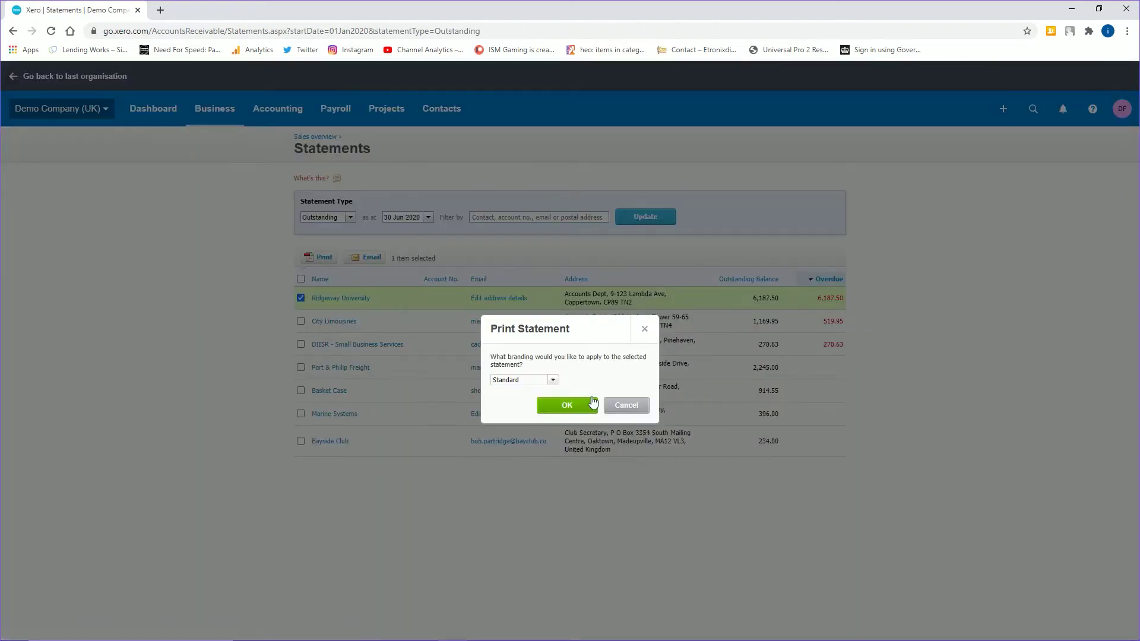
click(592, 405)
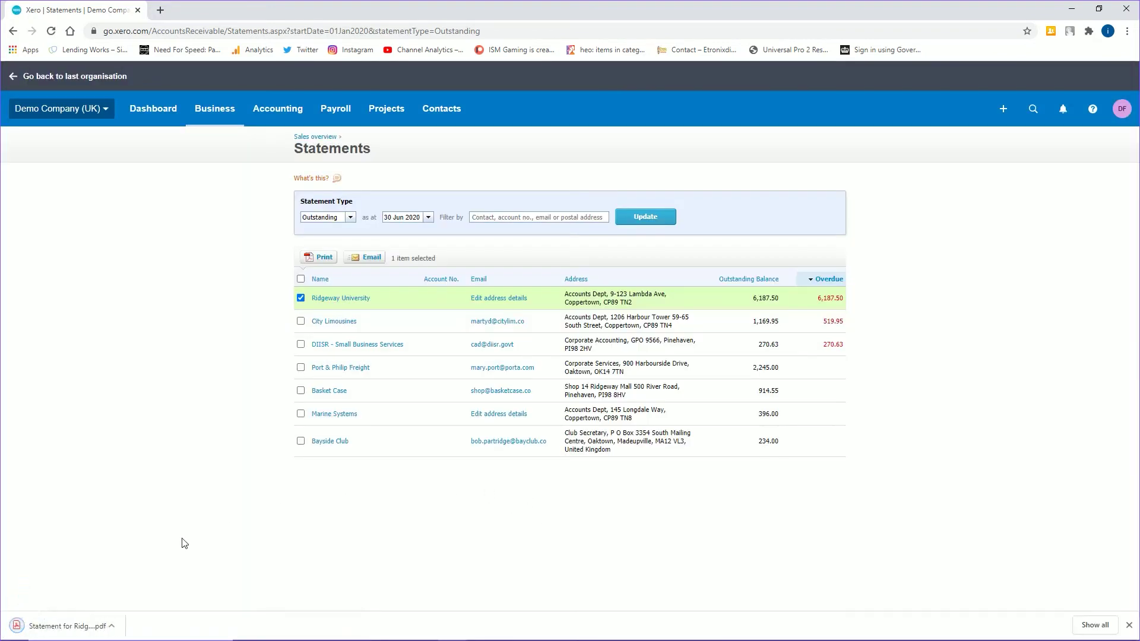
View Ridgeway University's outstanding statement PDF showing GBP 6,187.50 due, then close it
click(89, 625)
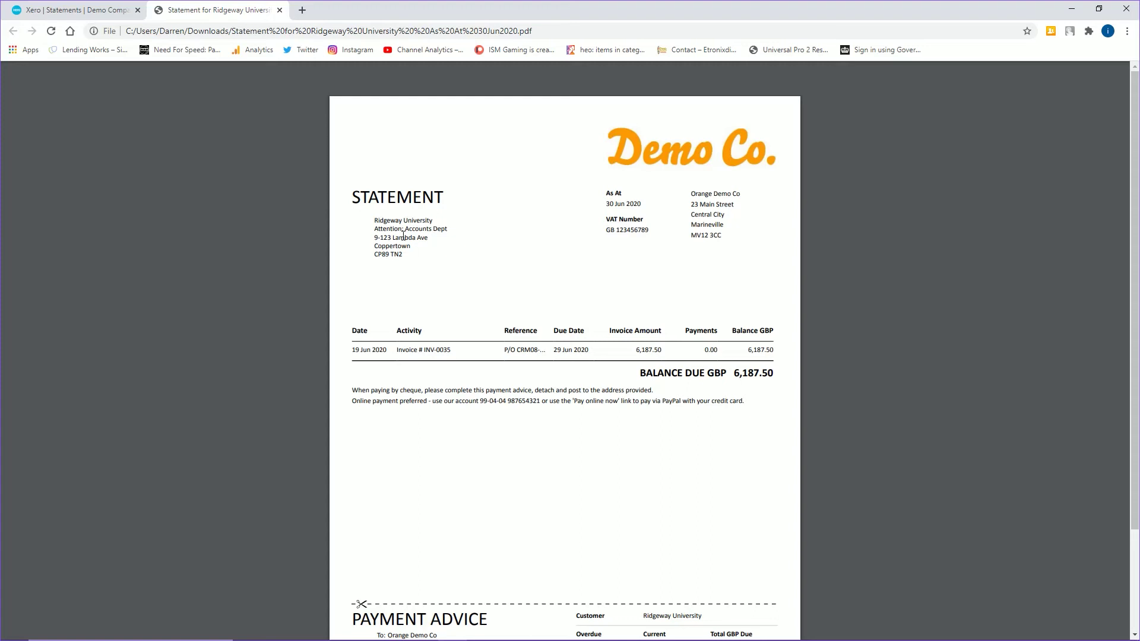
click(279, 10)
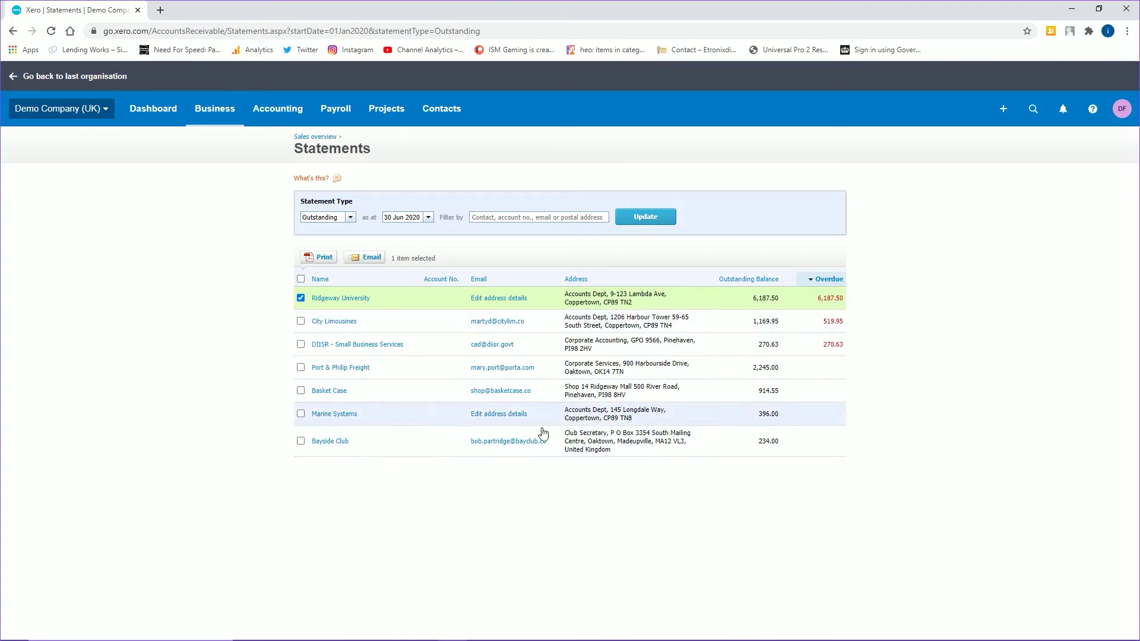
Untick Ridgeway University in the outstanding statements list
click(300, 298)
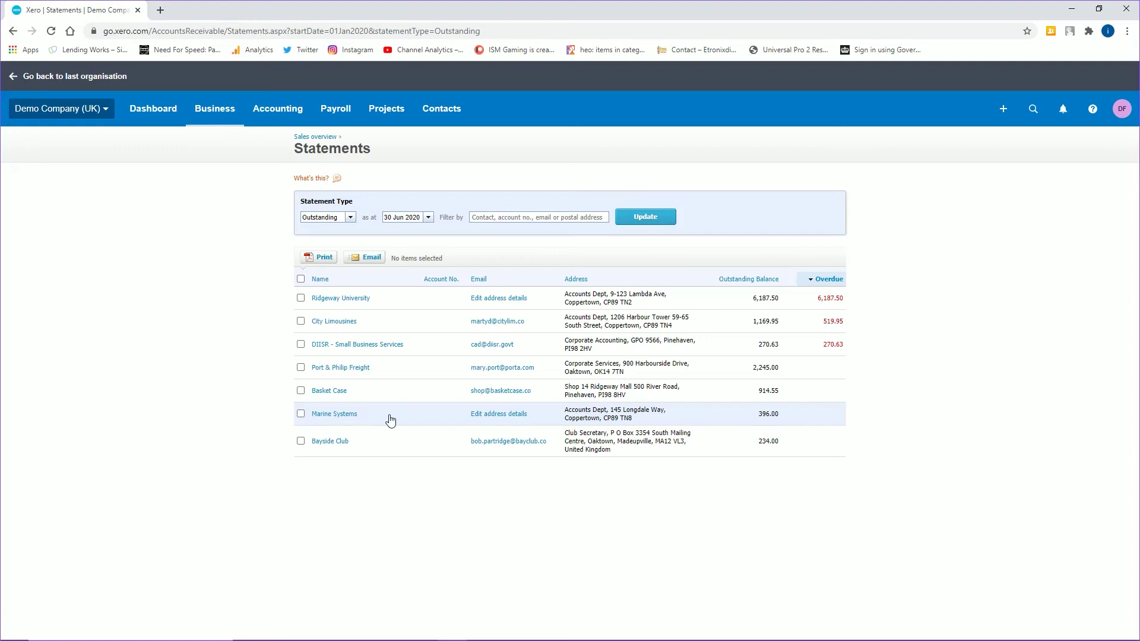
Tick the header checkbox to select all seven contacts
click(301, 279)
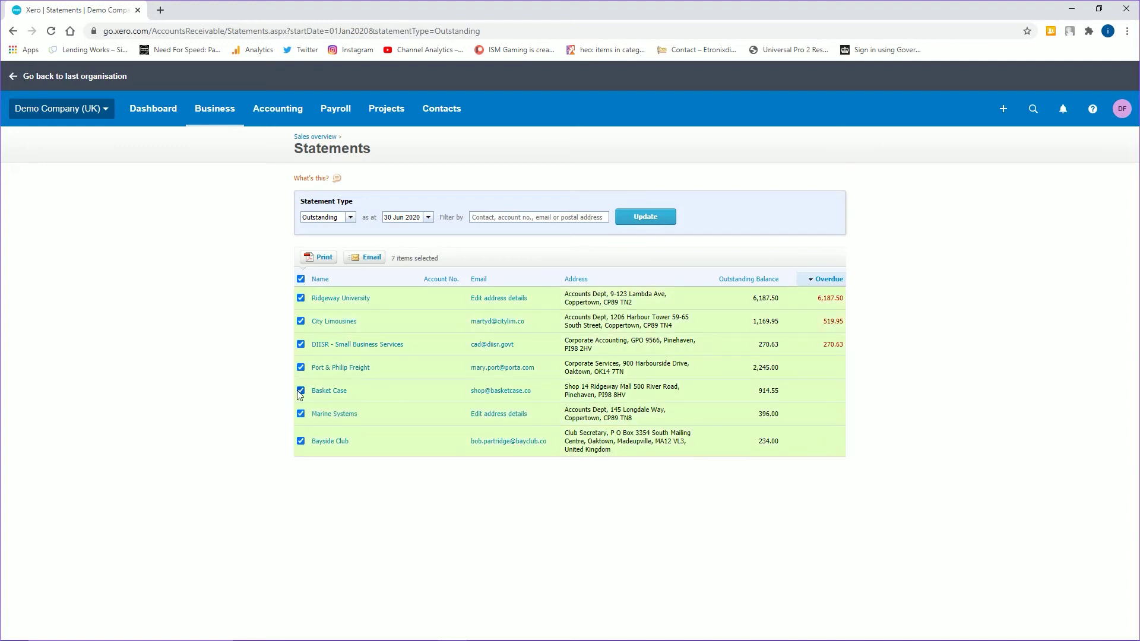